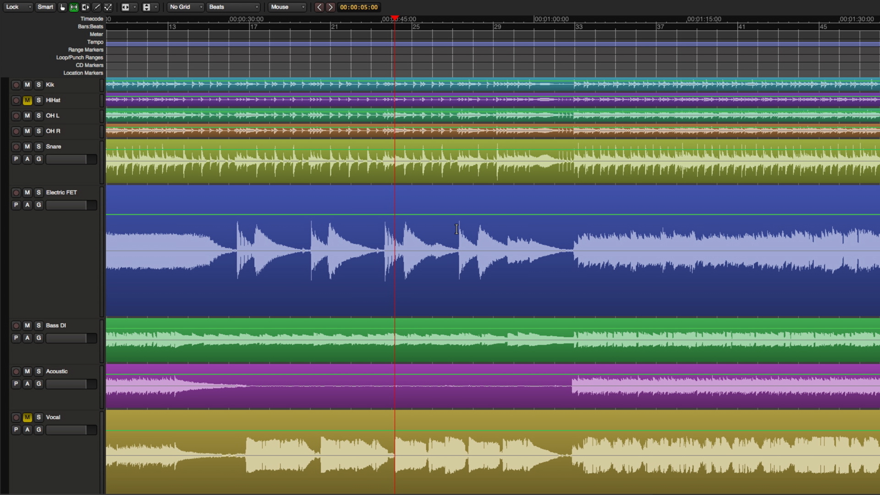
- Select a range on the Electric FET track from about bar 16 to bar 20 and play it with that track soloed
{"action": "left_click", "coordinate": [309, 230]}
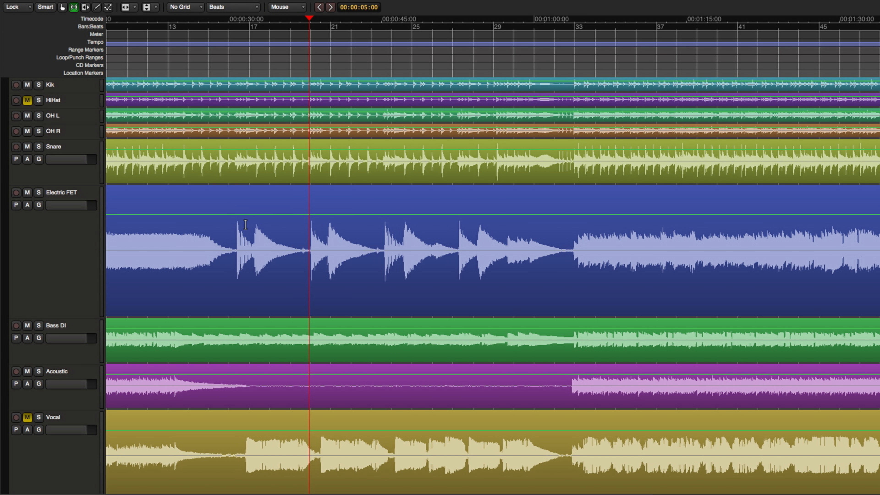
{"action": "left_click_drag", "start_coordinate": [236, 228], "coordinate": [312, 231]}
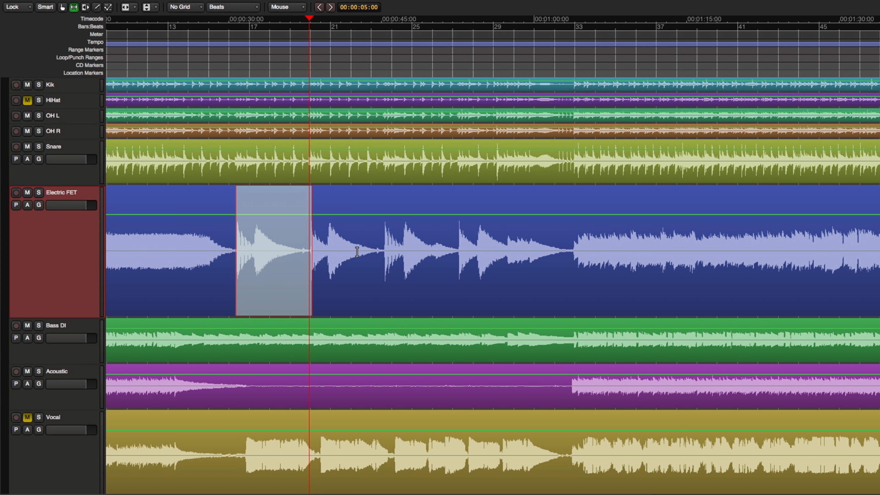
{"action": "key", "text": "space"}
{"action": "left_click", "coordinate": [39, 192]}
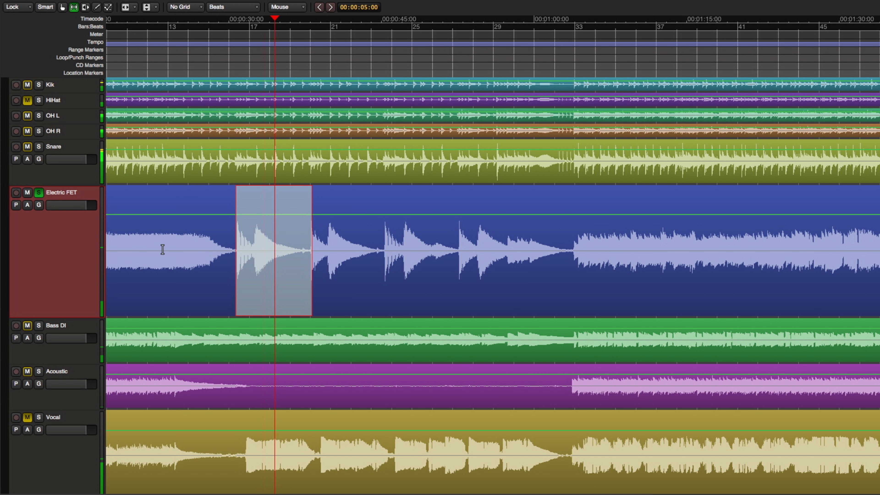
{"action": "key", "text": "space"}
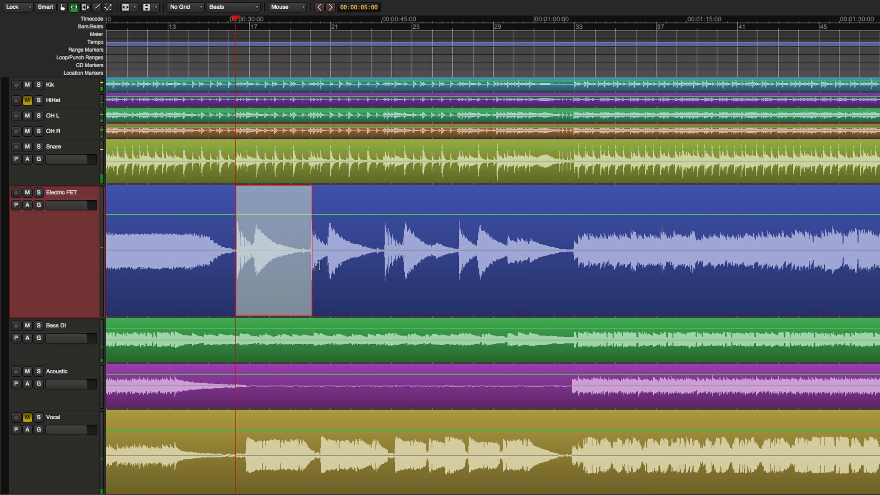
- Select a range on the Electric FET track from about bar 24 to bar 27 and play it soloed
{"action": "left_click_drag", "start_coordinate": [384, 235], "coordinate": [460, 236]}
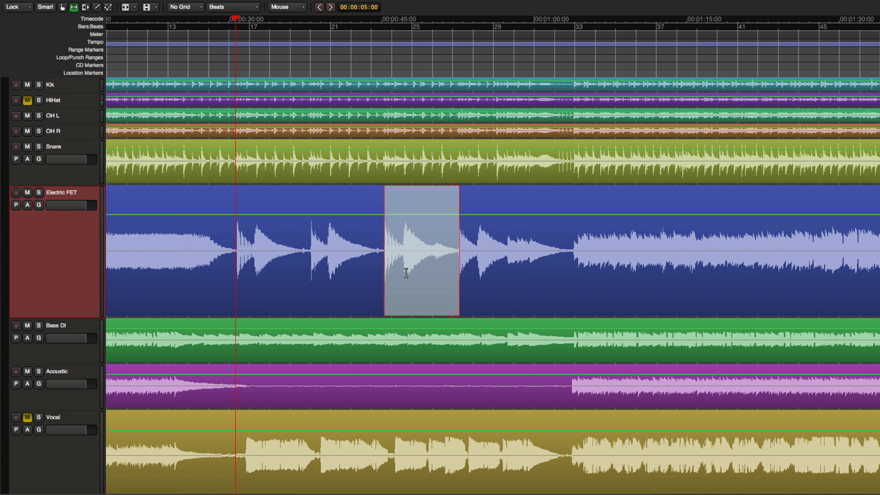
{"action": "key", "text": "alt+space"}
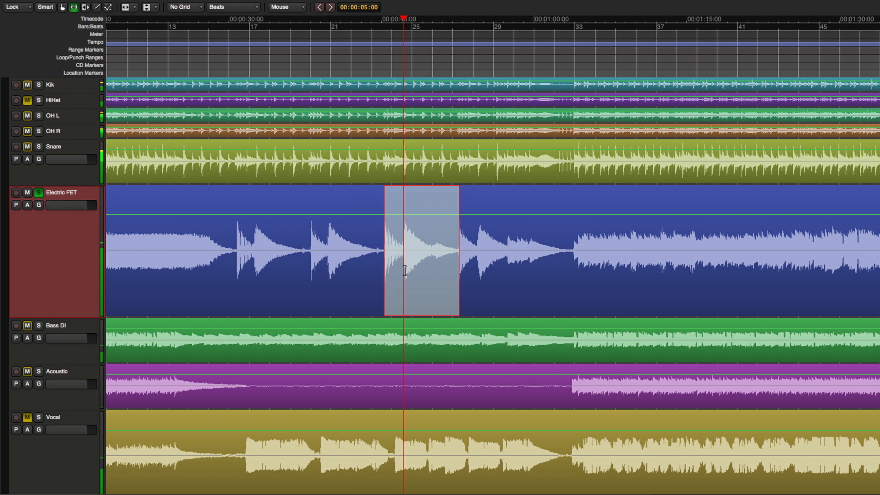
{"action": "key", "text": "space"}
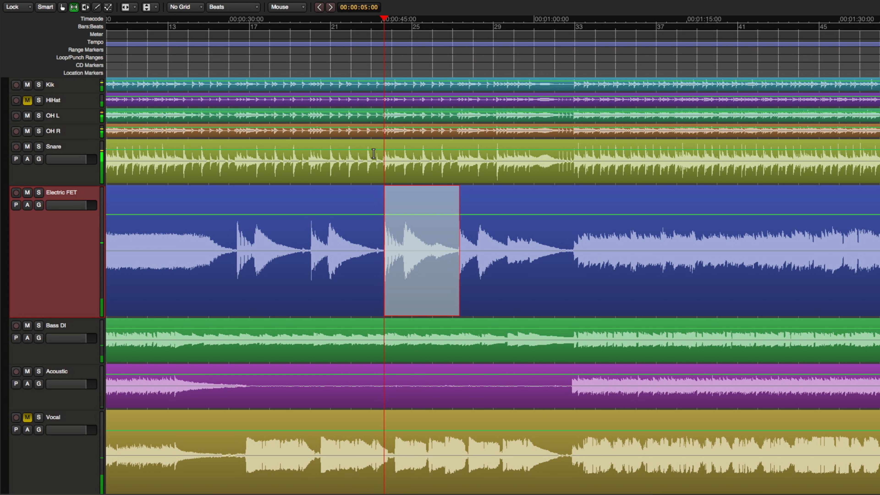
- Play a range from about bar 21 to bar 27 with Snare and Electric FET soloed, and again with Bass DI added
{"action": "left_click_drag", "start_coordinate": [330, 150], "coordinate": [459, 240]}
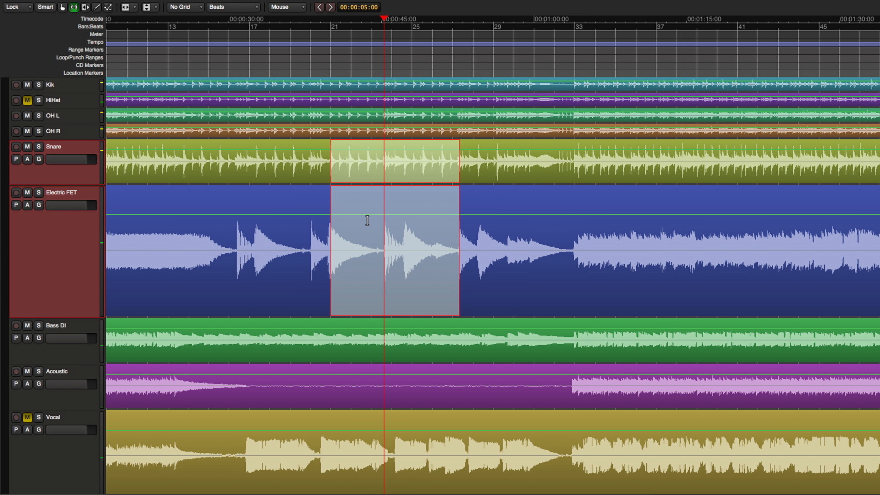
{"action": "key", "text": "space"}
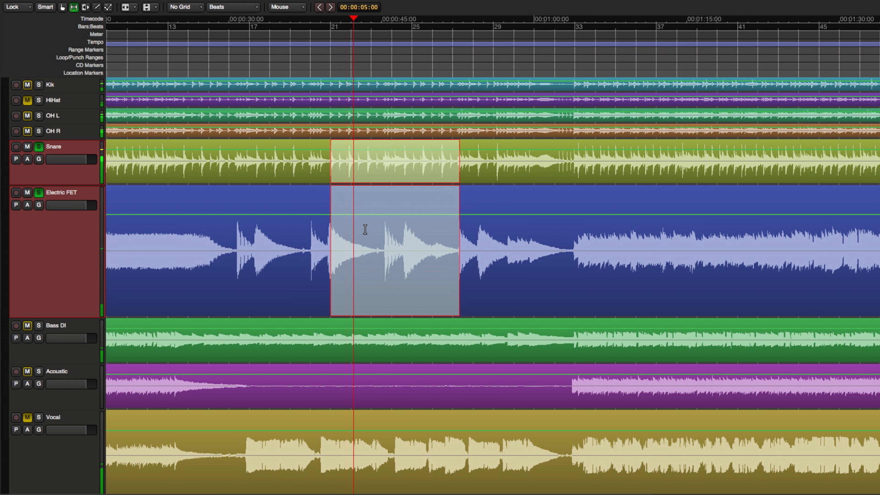
{"action": "key", "text": "space"}
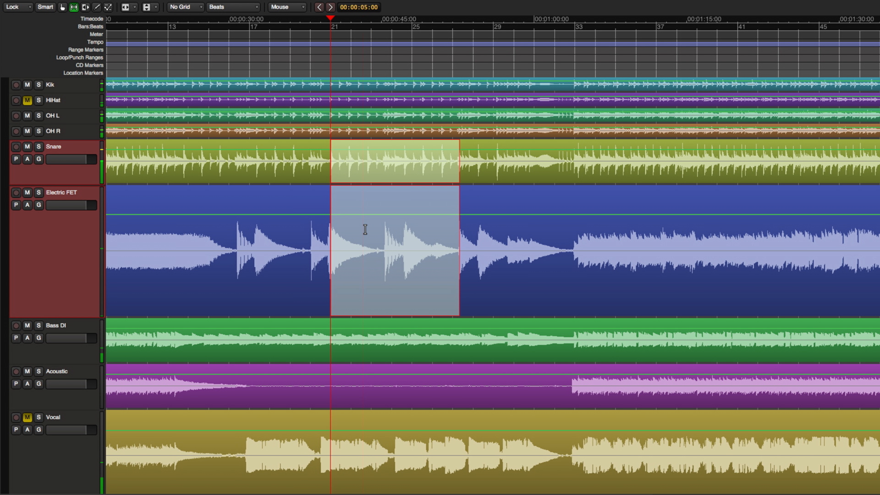
{"action": "left_click", "coordinate": [83, 353], "text": "ctrl"}
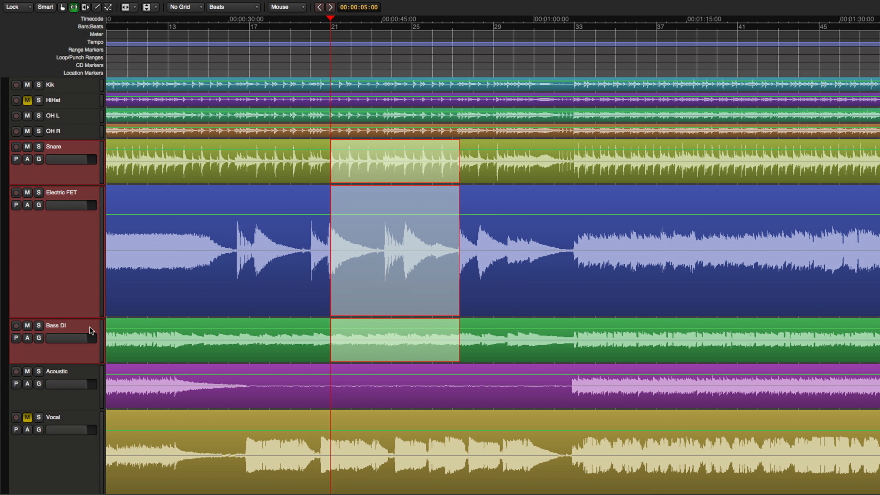
{"action": "key", "text": "ctrl+alt+space"}
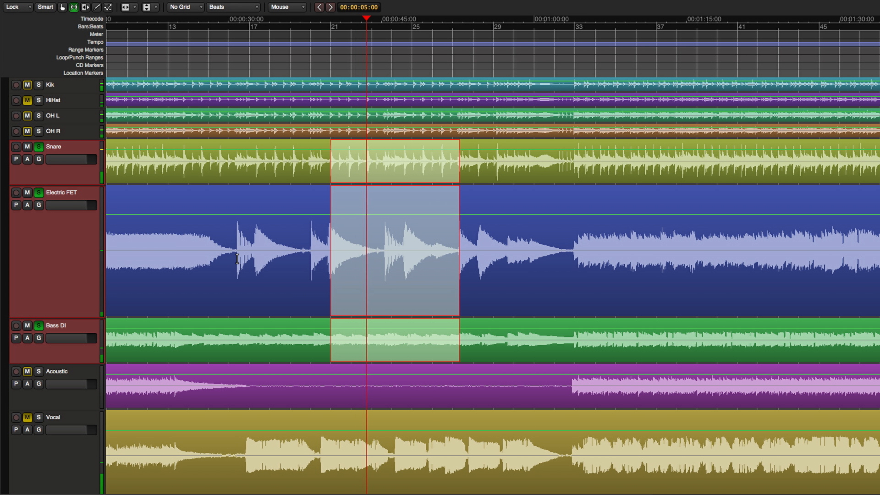
- Play from about bar 24 with the selected Electric FET track soloed, adding Snare to the solo during playback
{"action": "left_click", "coordinate": [384, 221]}
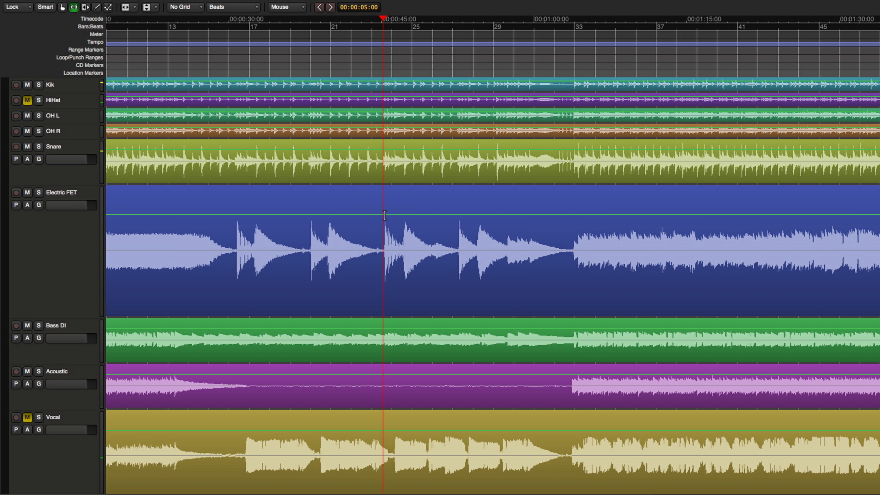
{"action": "left_click", "coordinate": [76, 252]}
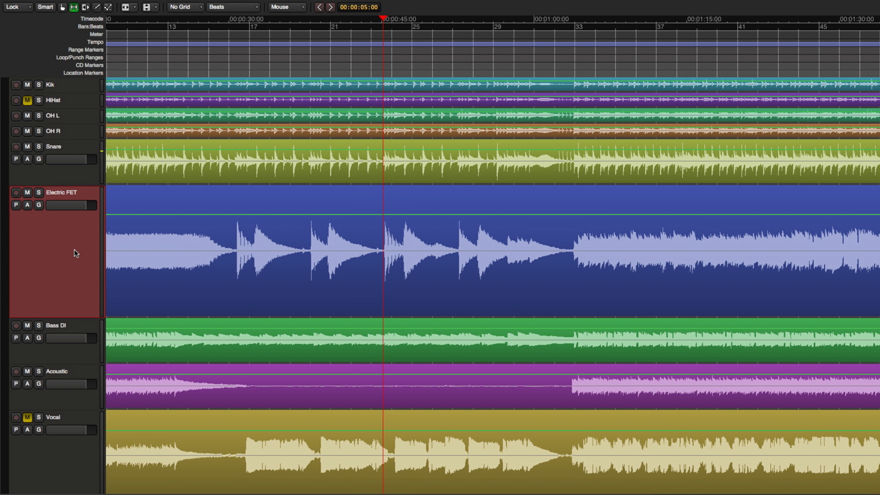
{"action": "key", "text": "alt+s"}
{"action": "key", "text": "space"}
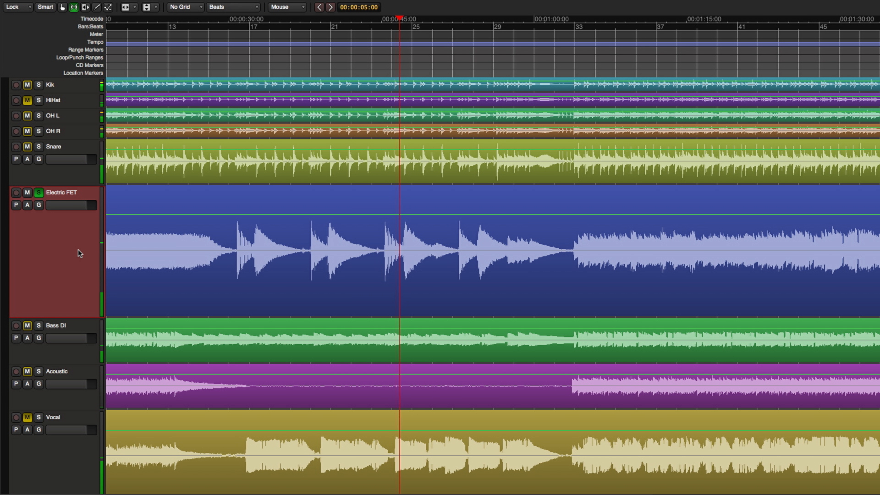
{"action": "left_click", "coordinate": [77, 179], "text": "shift"}
{"action": "key", "text": "alt+s"}
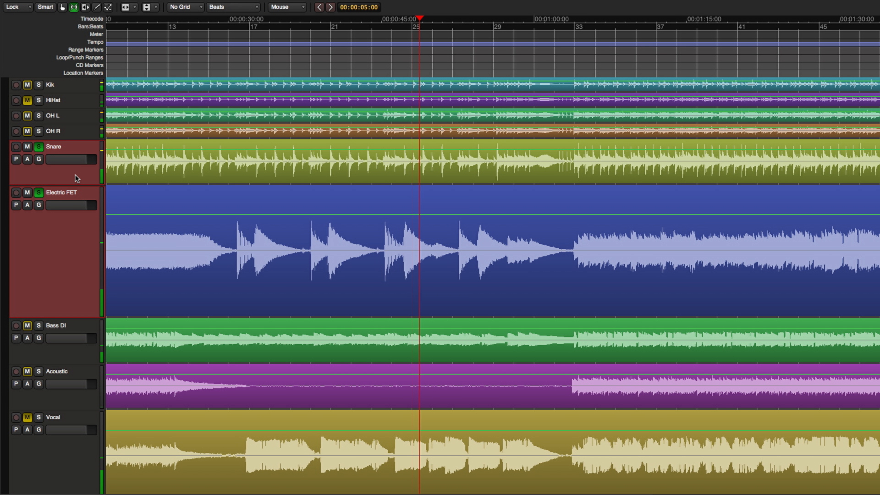
{"action": "key", "text": "space"}
{"action": "key", "text": "alt+s"}
- In the mixer, play with the selected strips soloed, adding Bass DI to Snare and Electric FET before narrowing the selection to Snare
{"action": "key", "text": "alt+m"}
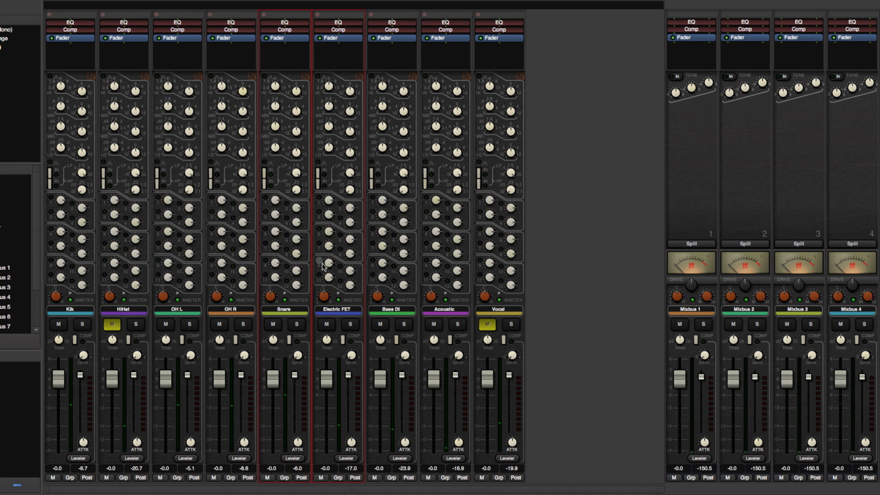
{"action": "key", "text": "s"}
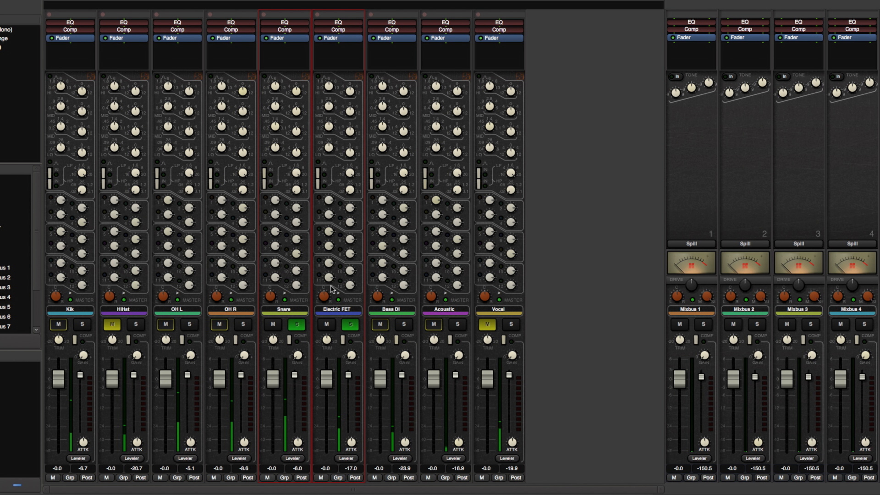
{"action": "left_click", "coordinate": [390, 312], "text": "super"}
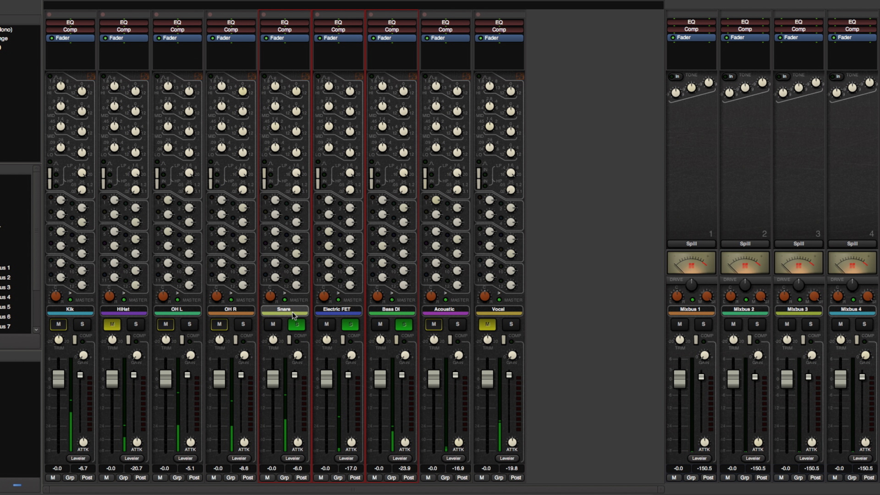
{"action": "left_click", "coordinate": [330, 313], "text": "super"}
{"action": "left_click", "coordinate": [388, 314], "text": "super"}
{"action": "key", "text": "s"}
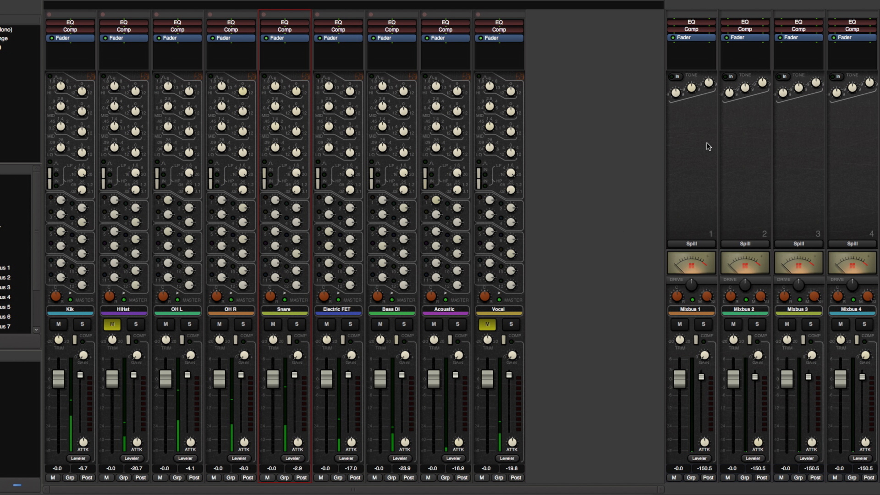
{"action": "key", "text": "alt+m"}
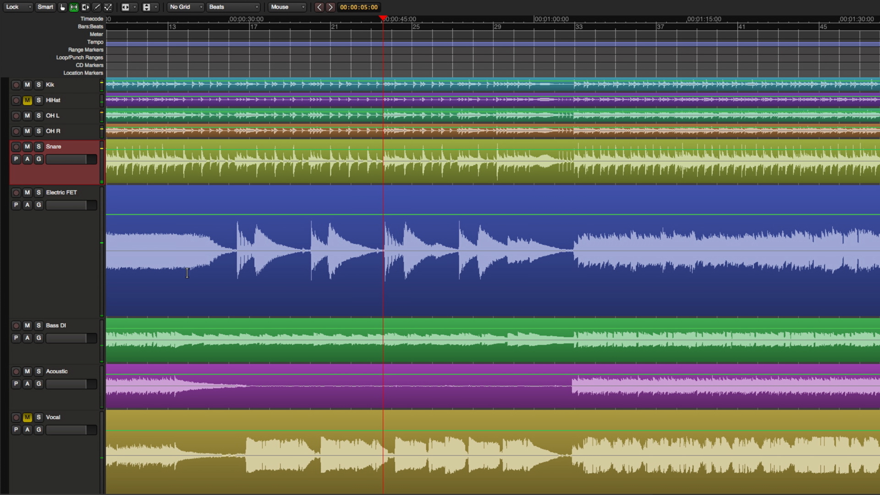
- Split the Electric FET region at two ranges, about bars 20 to 25 and about bars 27 to 33
{"action": "left_click", "coordinate": [50, 241]}
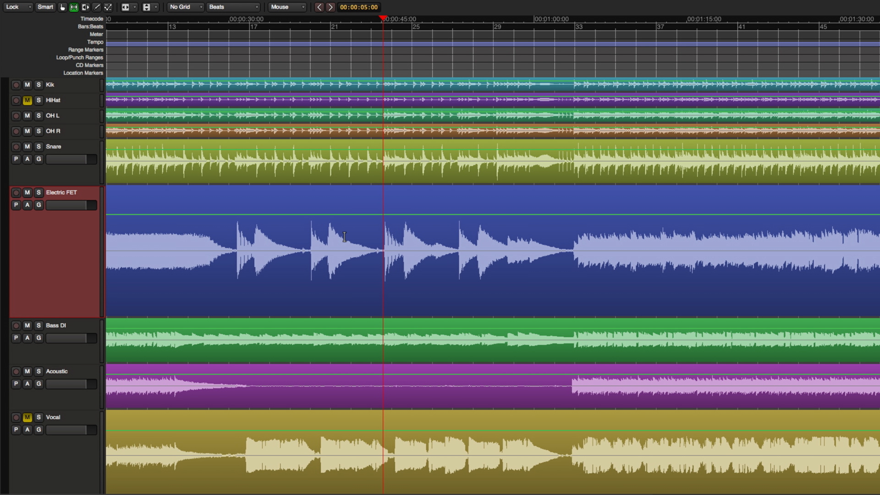
{"action": "left_click_drag", "start_coordinate": [309, 232], "coordinate": [404, 243]}
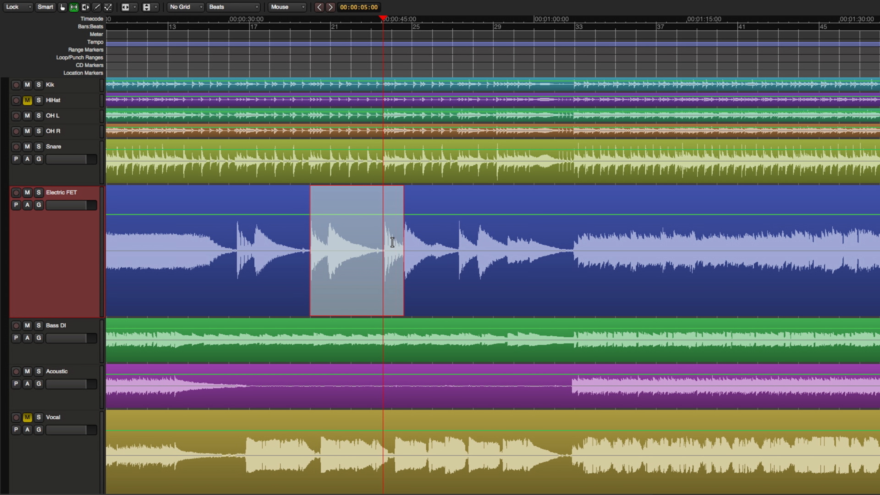
{"action": "key", "text": "s"}
{"action": "left_click_drag", "start_coordinate": [458, 242], "coordinate": [574, 239]}
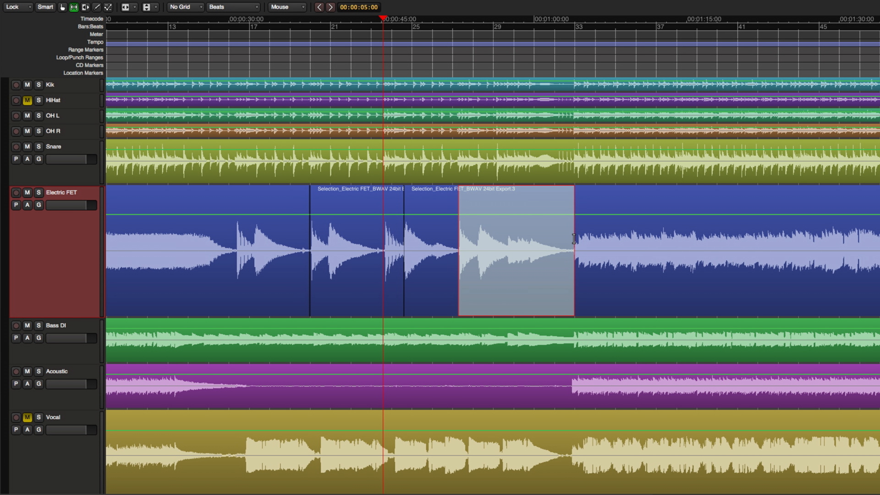
{"action": "key", "text": "s"}
- Split Bass DI at a range from about bar 16 to bar 33, and Snare from about bar 18 to bar 21
{"action": "left_click_drag", "start_coordinate": [239, 339], "coordinate": [573, 345]}
{"action": "key", "text": "s"}
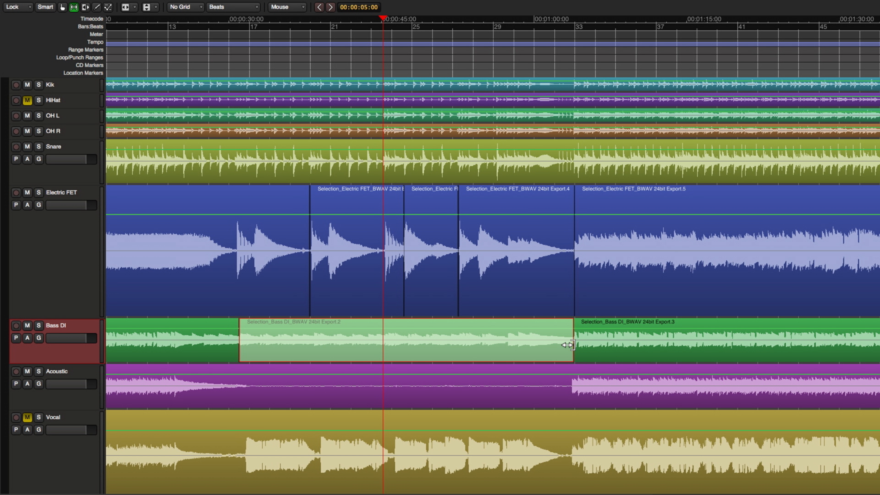
{"action": "left_click_drag", "start_coordinate": [273, 167], "coordinate": [329, 166]}
{"action": "key", "text": "s"}
- With the Grab tool, select a Snare region and each of the three split Electric FET regions between bars 20 and 33 in turn
{"action": "key", "text": "g"}
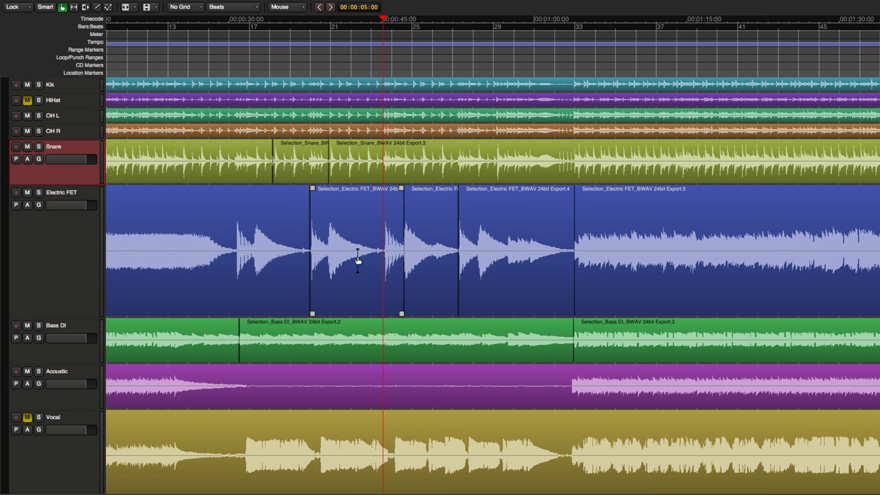
{"action": "left_click", "coordinate": [313, 175]}
{"action": "left_click", "coordinate": [361, 286]}
{"action": "left_click", "coordinate": [432, 291]}
{"action": "left_click", "coordinate": [493, 289]}
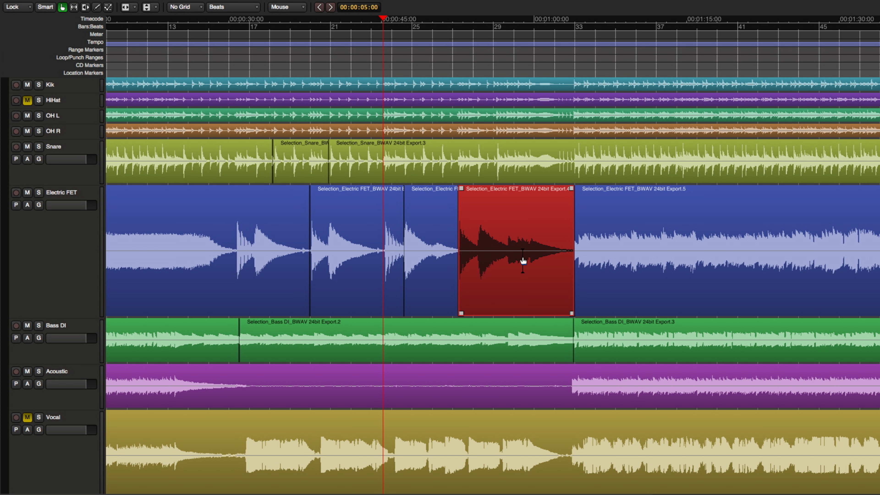
- Play with the selected region's track soloed, moving the selection from Electric FET to the middle Bass DI region and the last Snare region
{"action": "key", "text": "alt+s"}
{"action": "key", "text": "space"}
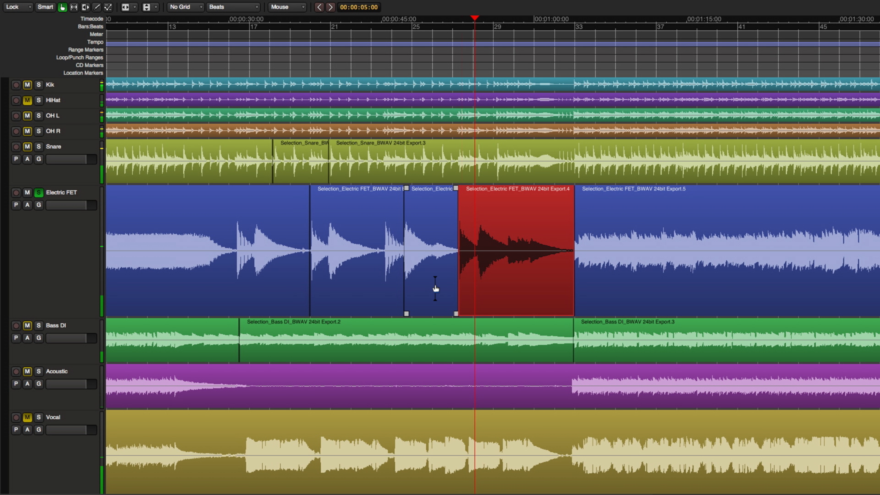
{"action": "left_click", "coordinate": [444, 350]}
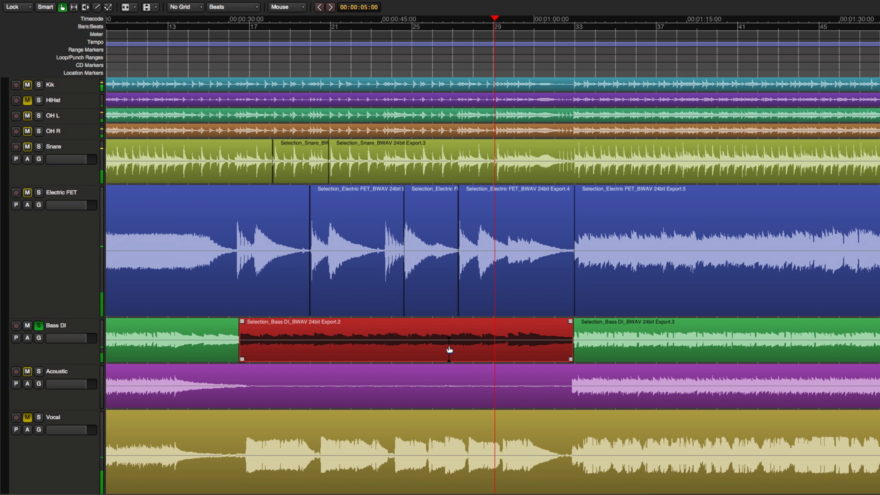
{"action": "left_click", "coordinate": [501, 175]}
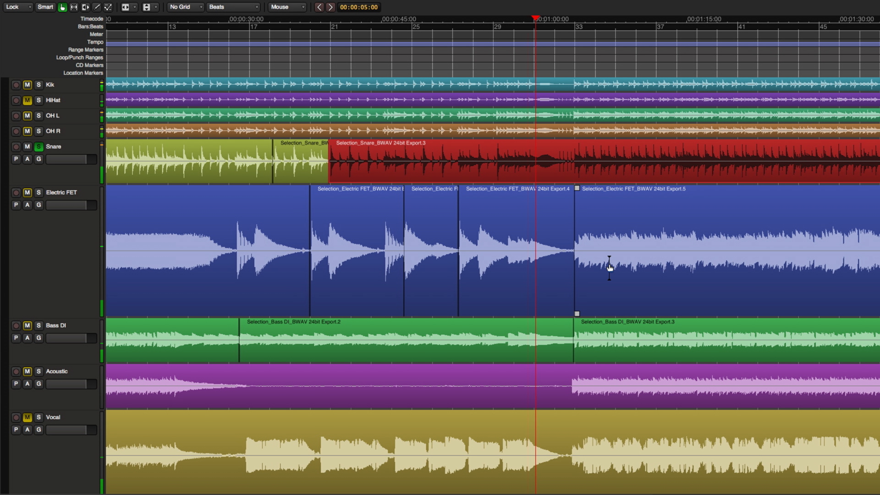
{"action": "key", "text": "space"}
- Split the Bass DI track at a range from about bar 35 to bar 38
{"action": "key", "text": "r"}
{"action": "left_click_drag", "start_coordinate": [681, 336], "coordinate": [615, 336]}
{"action": "key", "text": "s"}
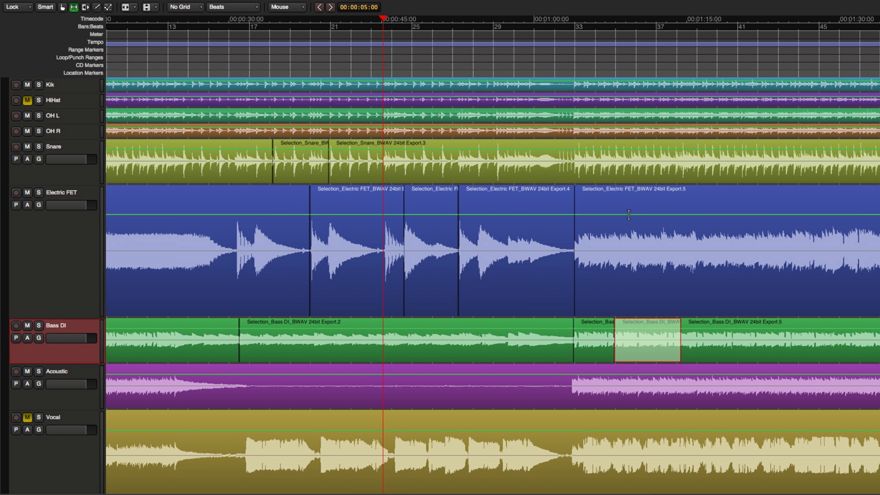
- Split Electric FET at a range from about bar 37 to bar 42, and Snare from about bar 34 to bar 38
{"action": "left_click_drag", "start_coordinate": [660, 232], "coordinate": [758, 239]}
{"action": "key", "text": "s"}
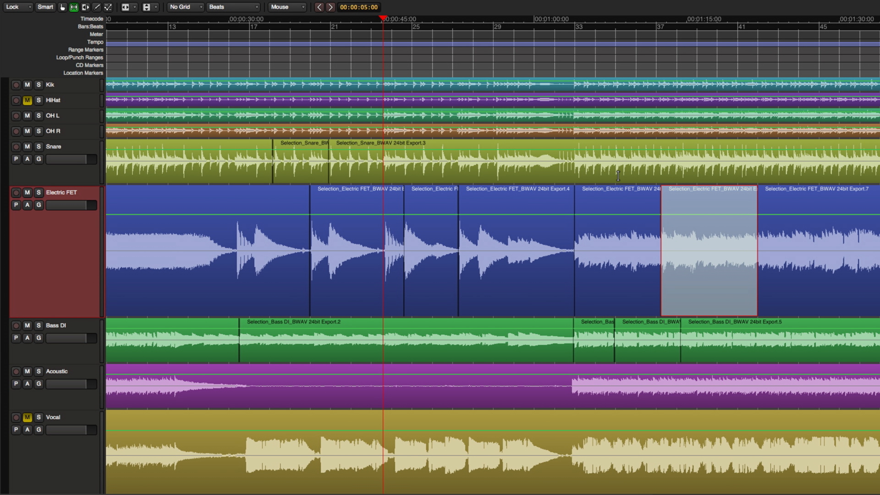
{"action": "left_click_drag", "start_coordinate": [599, 150], "coordinate": [690, 151]}
{"action": "key", "text": "s"}
- Copy the Electric FET region spanning about bars 37 to 42 and paste it on the same track near bar 23
{"action": "key", "text": "g"}
{"action": "left_click", "coordinate": [709, 250]}
{"action": "key", "text": "super+c"}
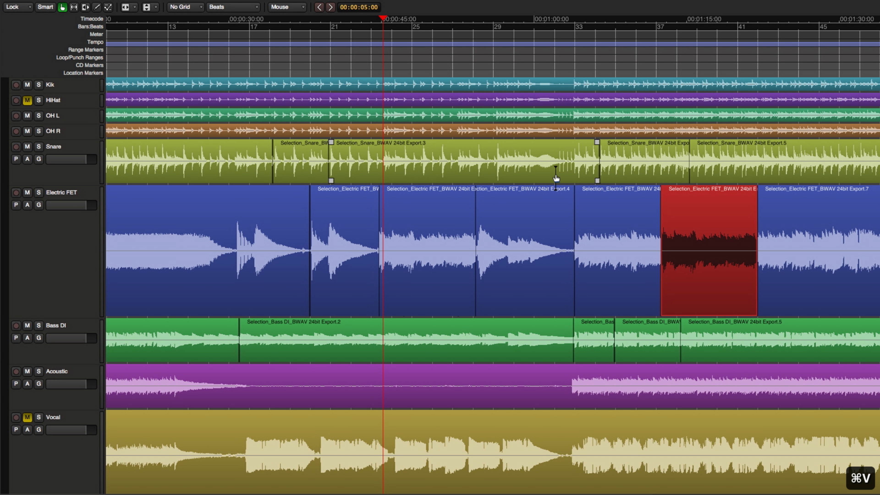
- Copy the Snare region spanning about bars 34 to 38
{"action": "left_click", "coordinate": [623, 170]}
{"action": "key", "text": "super+c"}
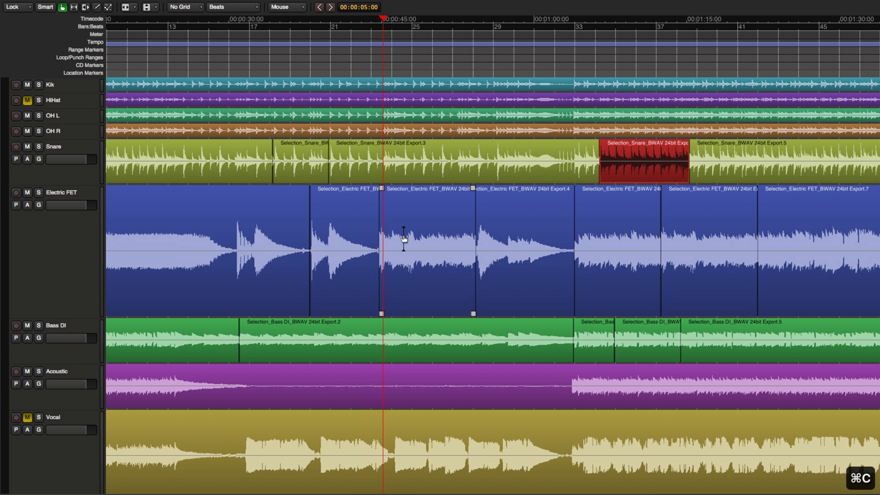